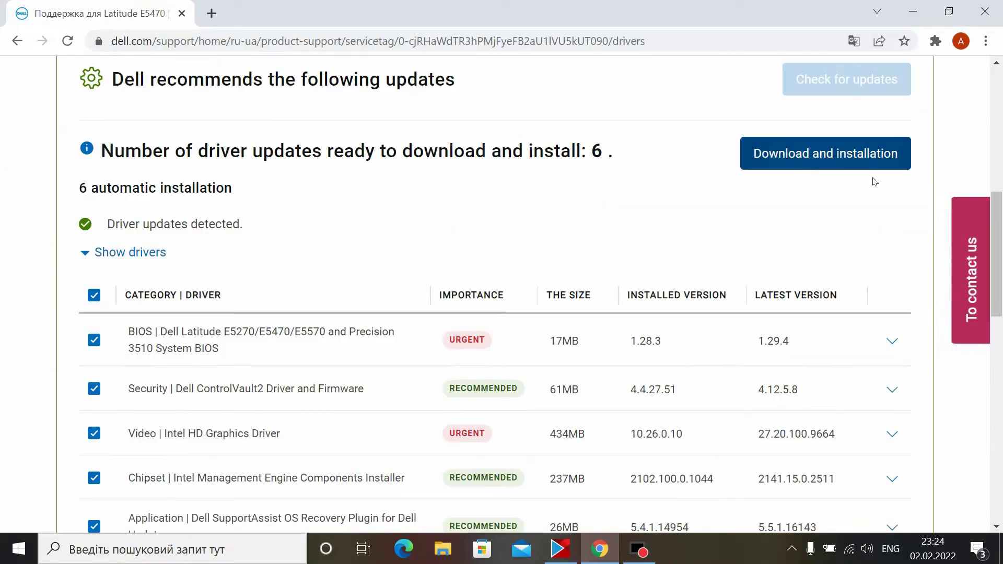
# Scroll down through the Acer support page's driver list.
pyautogui.scroll(-3, 745, 197)
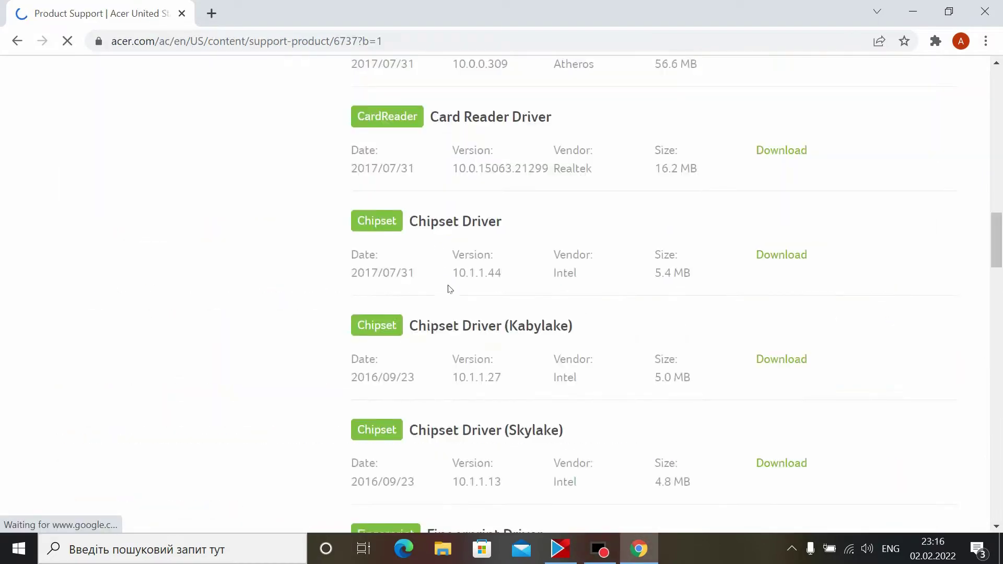
pyautogui.scroll(-2, 448, 282)
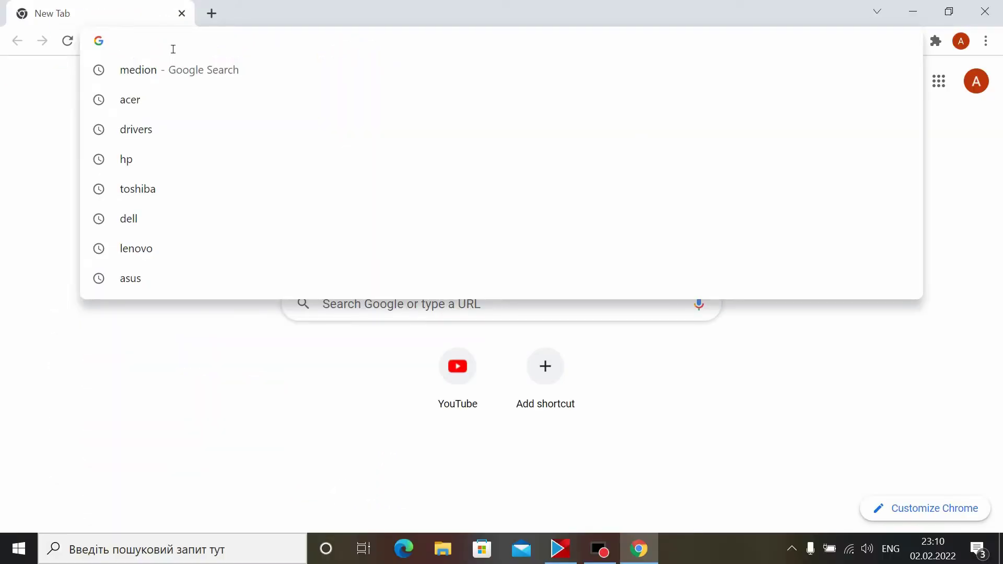
# Type searches for 'dell e5470 d', 'acer e5 575G driv', then 'k5' and 'ideapad 100-15ibd 80qq'.
pyautogui.write('dell')
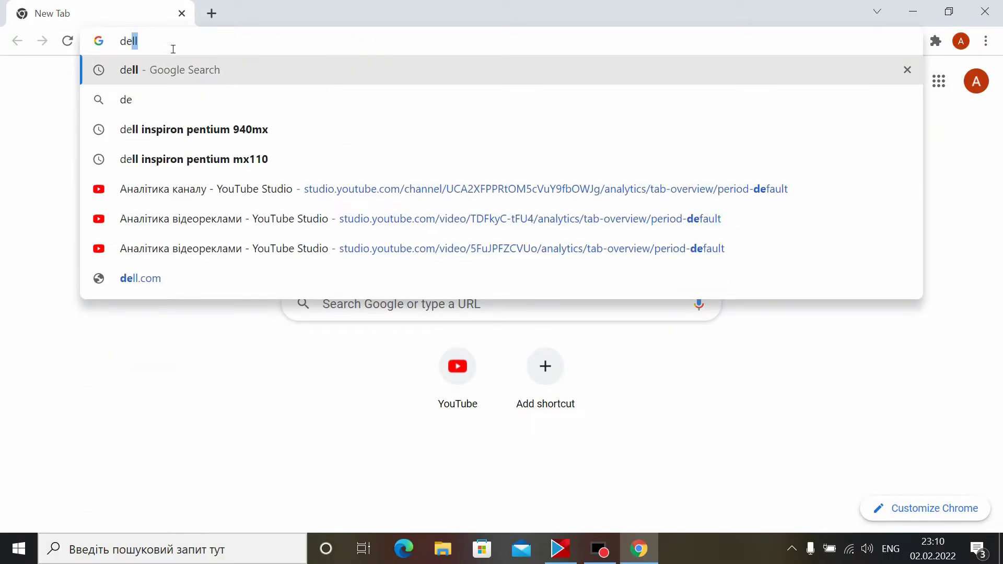
pyautogui.write(' e')
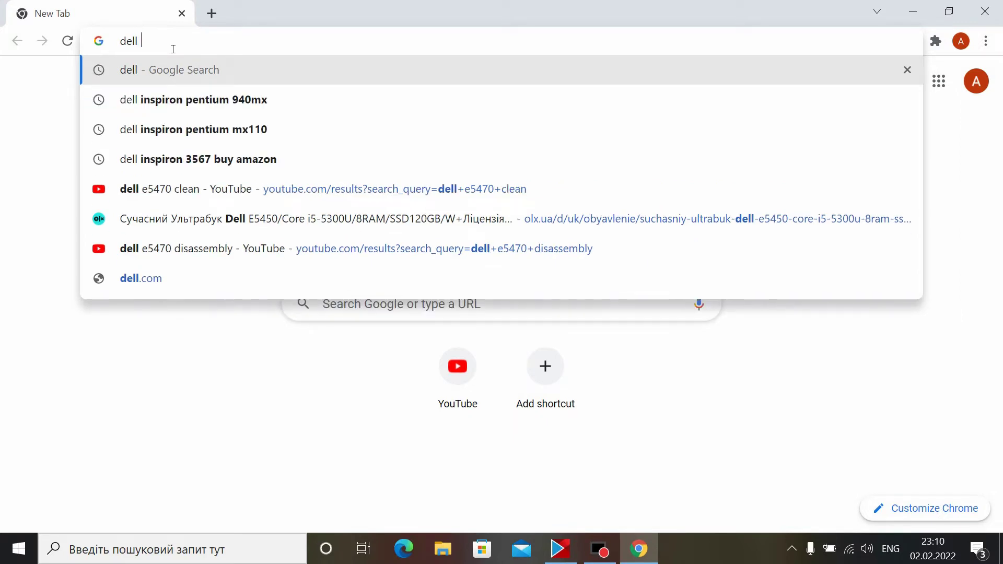
pyautogui.write('54')
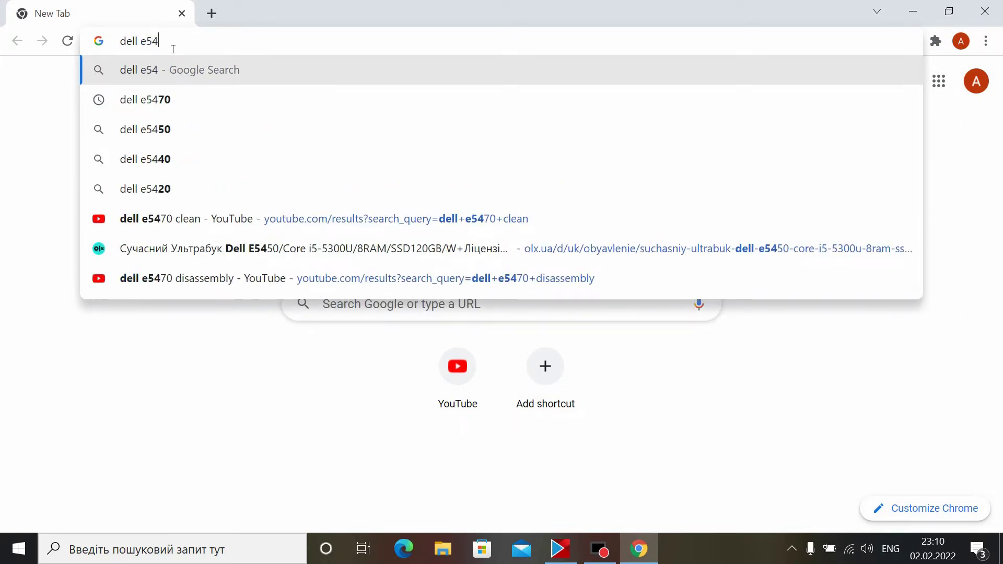
pyautogui.write('70 d')
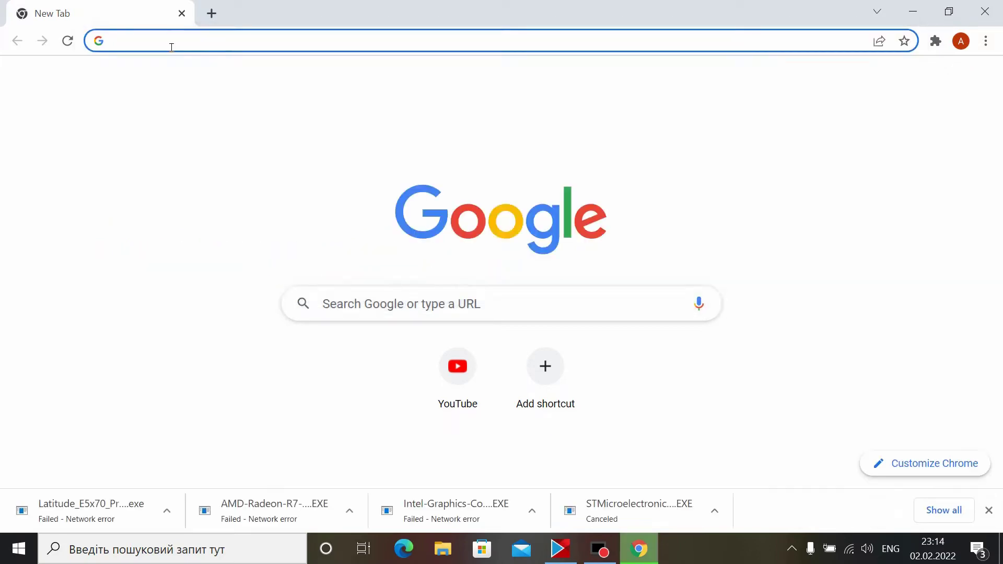
pyautogui.write('acer e5 575G driv')
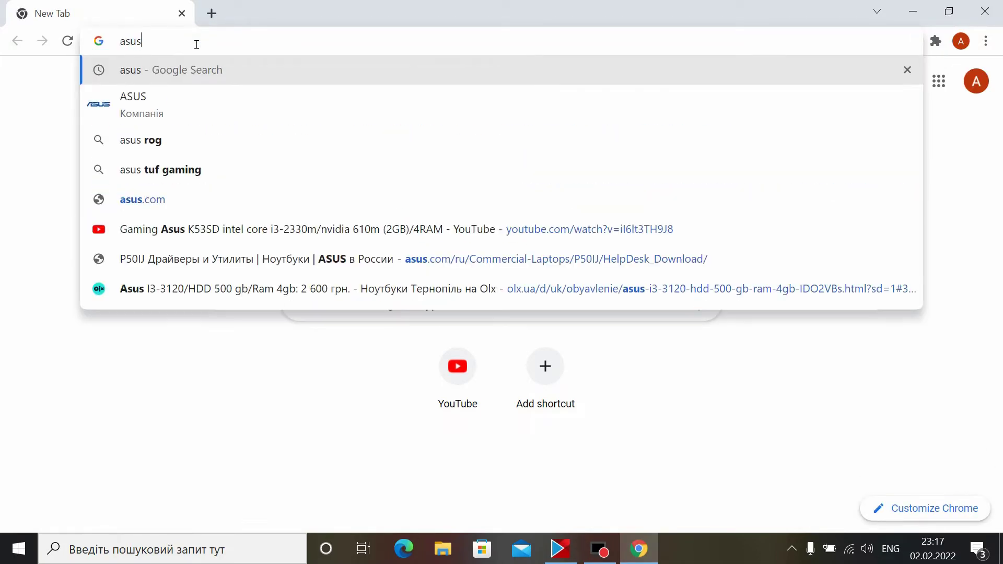
pyautogui.write('k53sd')
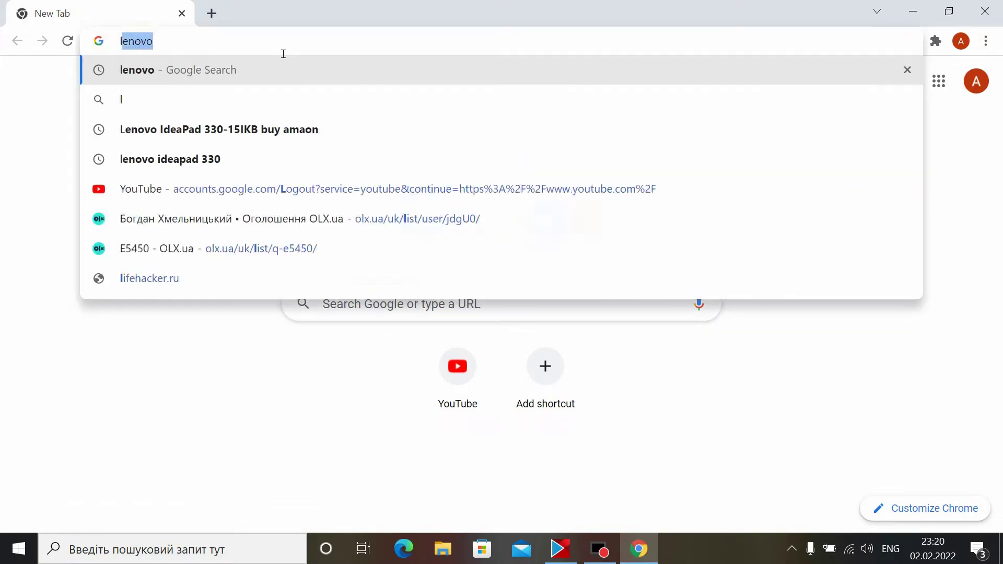
pyautogui.write('ideapad 100-1')
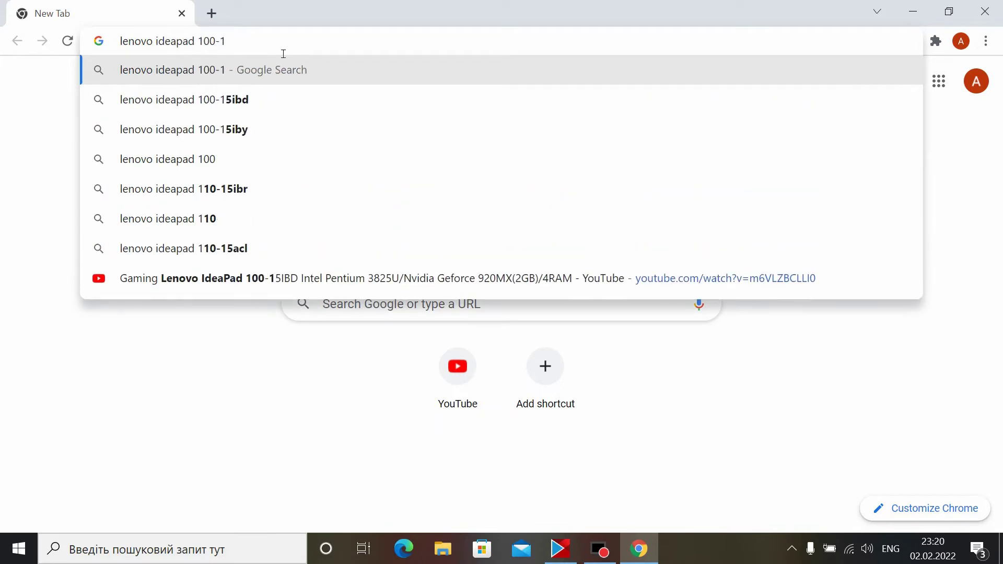
pyautogui.write('5ibd 80qq')
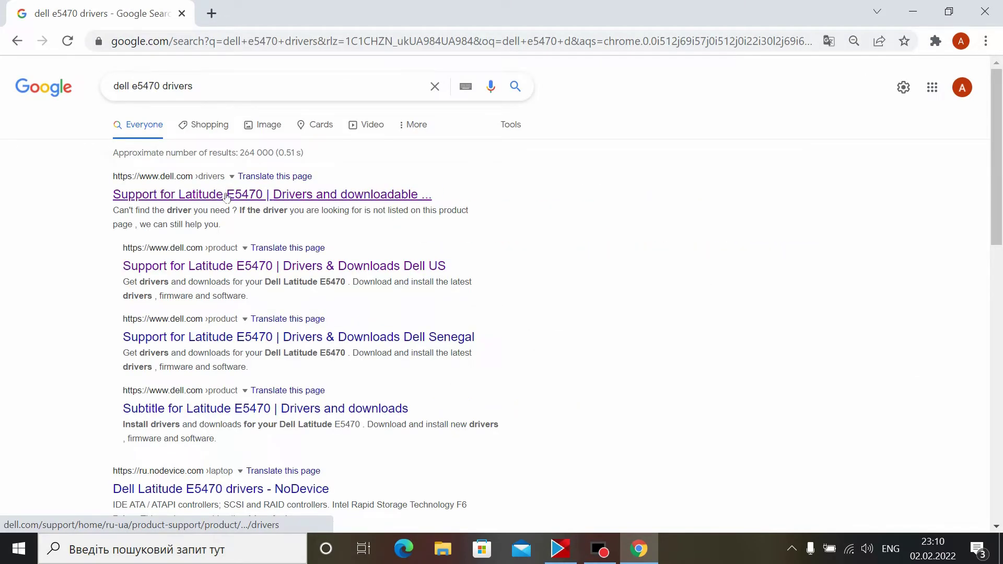
# Open the operating system lists in Dell's E5470 driver finder and Acer's support page.
pyautogui.scroll(-3, 447, 105)
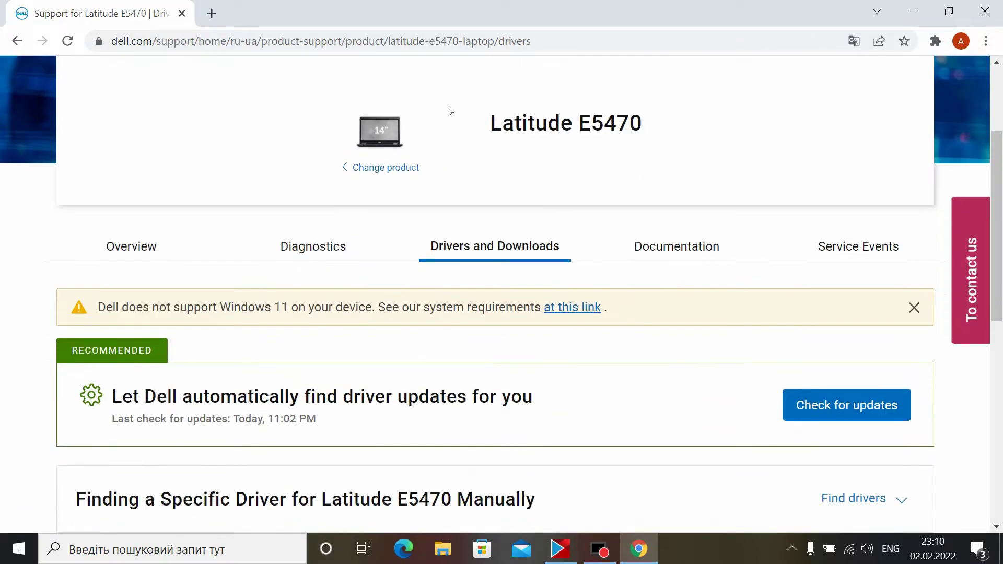
pyautogui.scroll(-2, 450, 111)
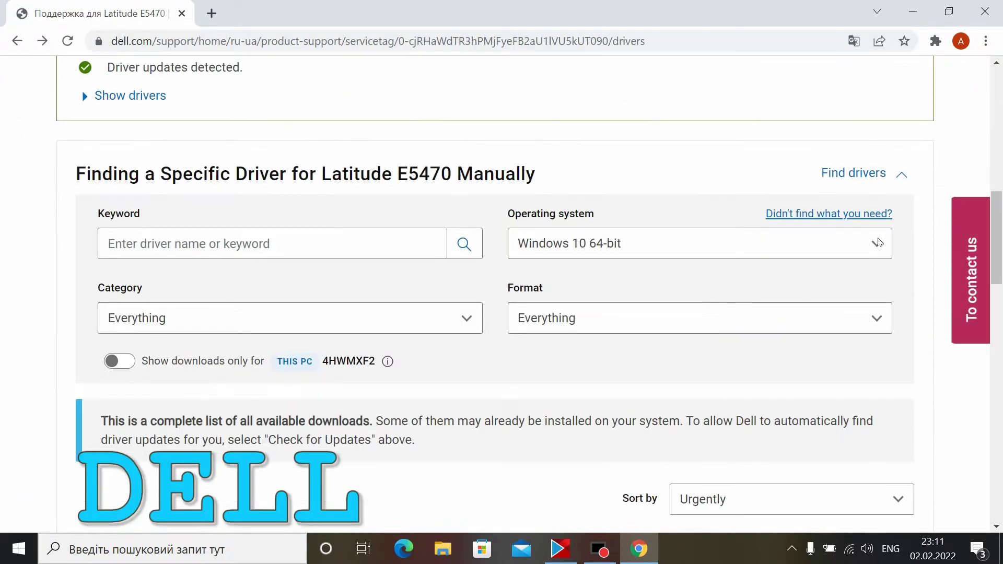
pyautogui.click(878, 243)
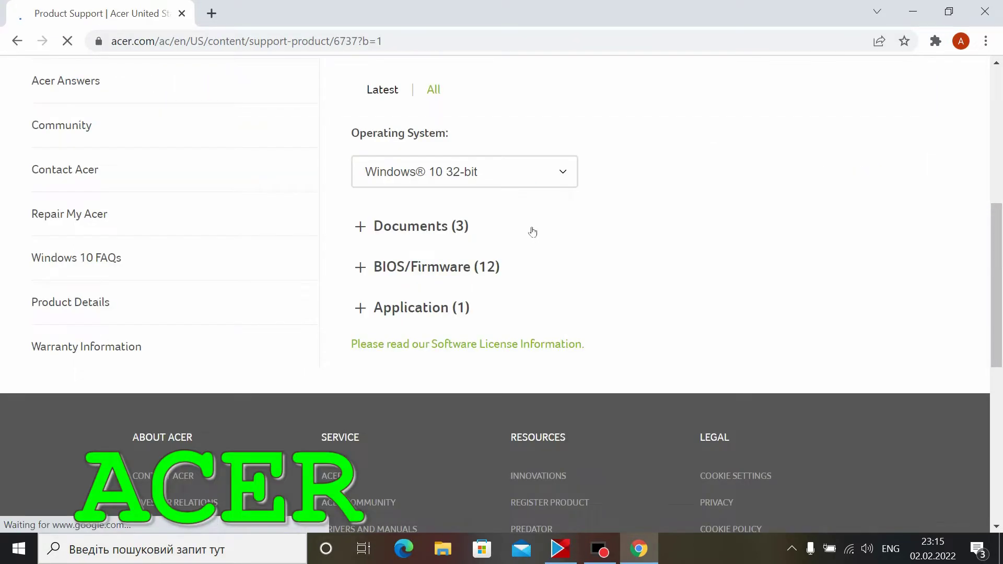
pyautogui.click(496, 171)
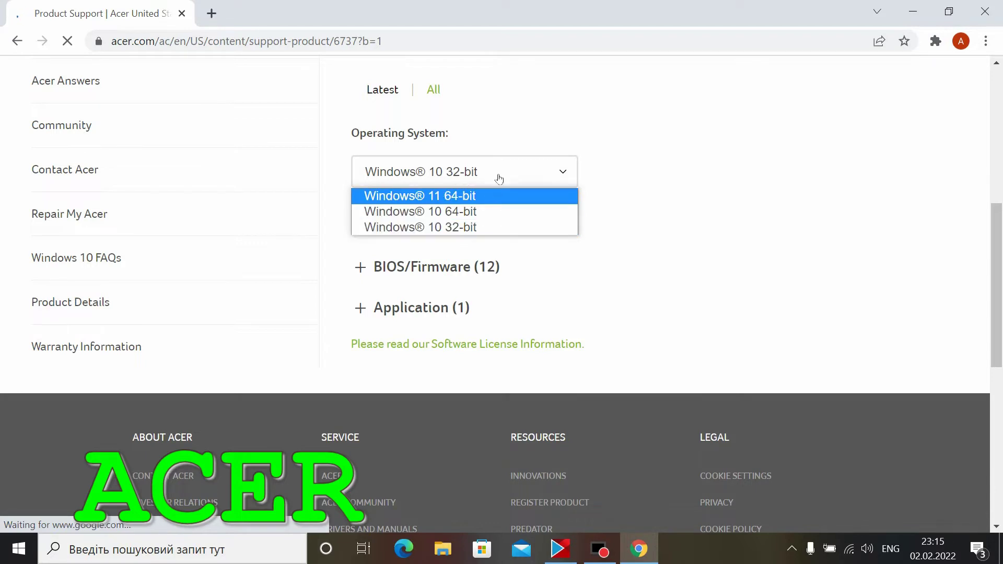
# Pick Windows 10 64-bit for Acer drivers, then open the ASUS K53SD OS list.
pyautogui.click(501, 213)
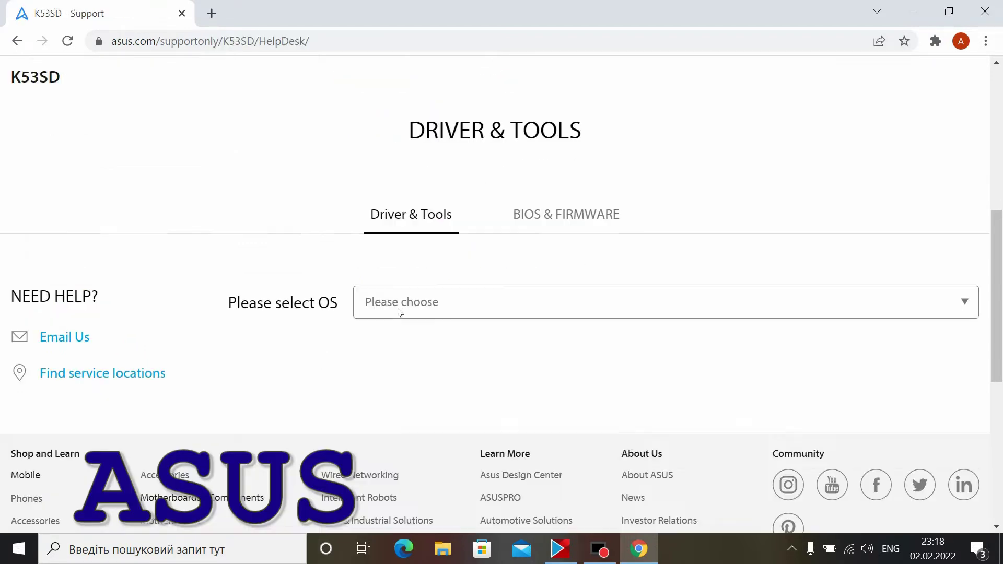
pyautogui.click(400, 305)
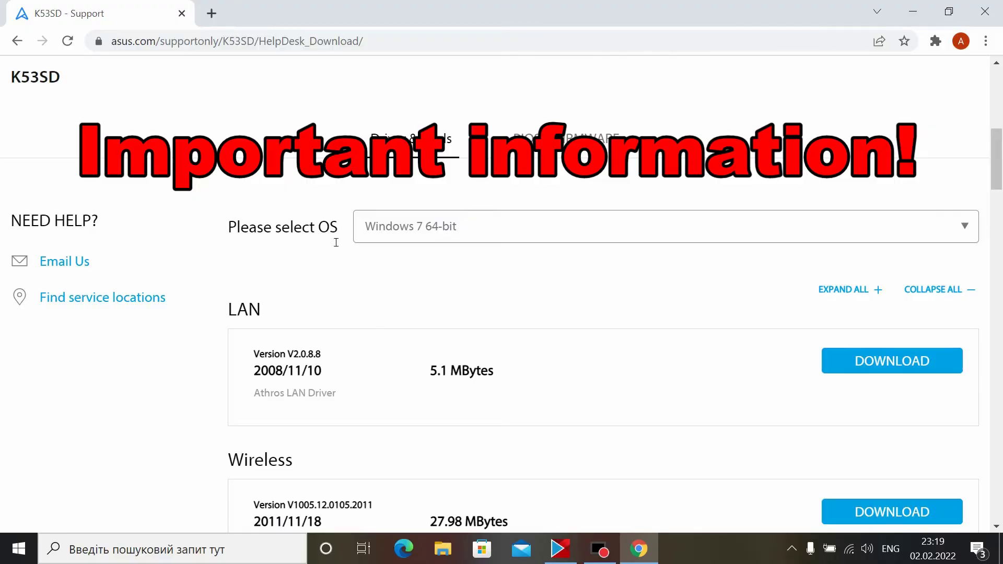
# Switch the K53SD driver list to Windows 10 64-bit, revealing ASUS Live Update 3.6.8.
pyautogui.scroll(1, 336, 240)
pyautogui.scroll(-1, 364, 266)
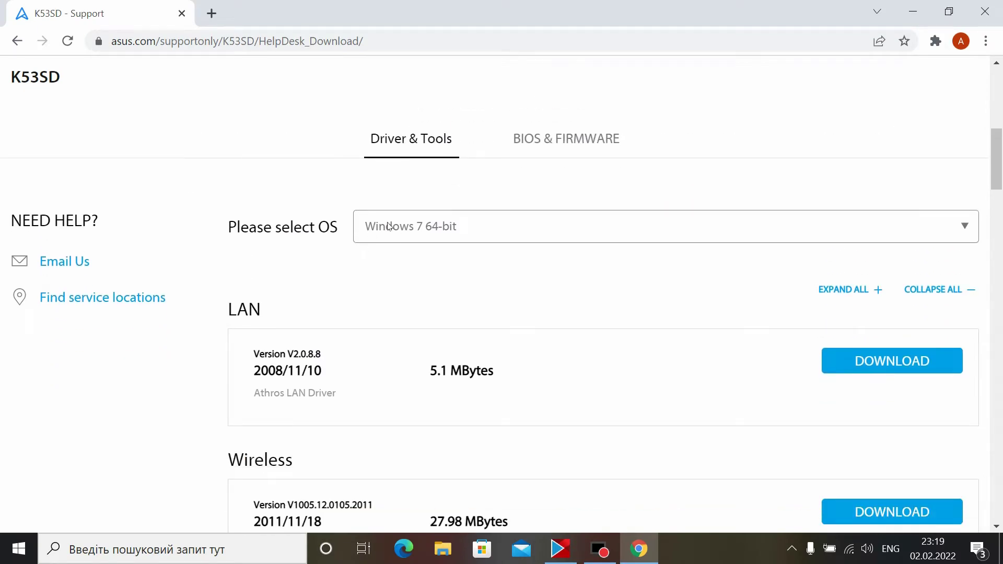
pyautogui.scroll(-9, 223, 253)
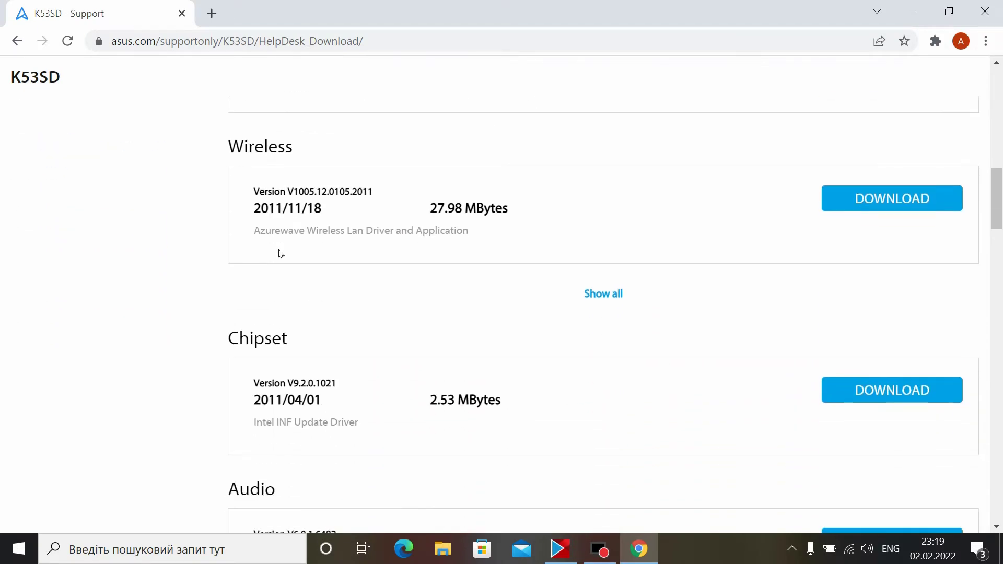
pyautogui.scroll(-10, 282, 253)
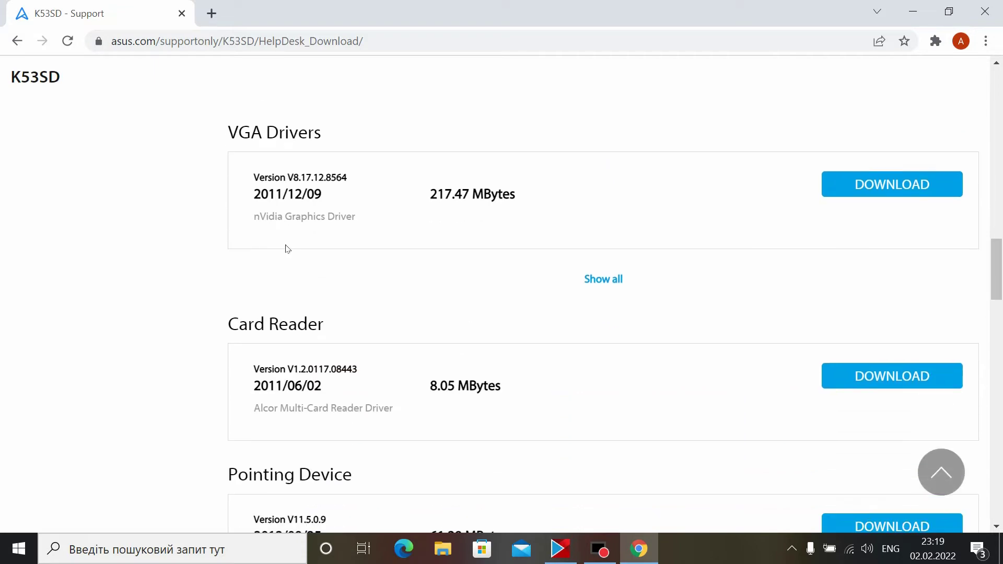
pyautogui.scroll(-19, 287, 249)
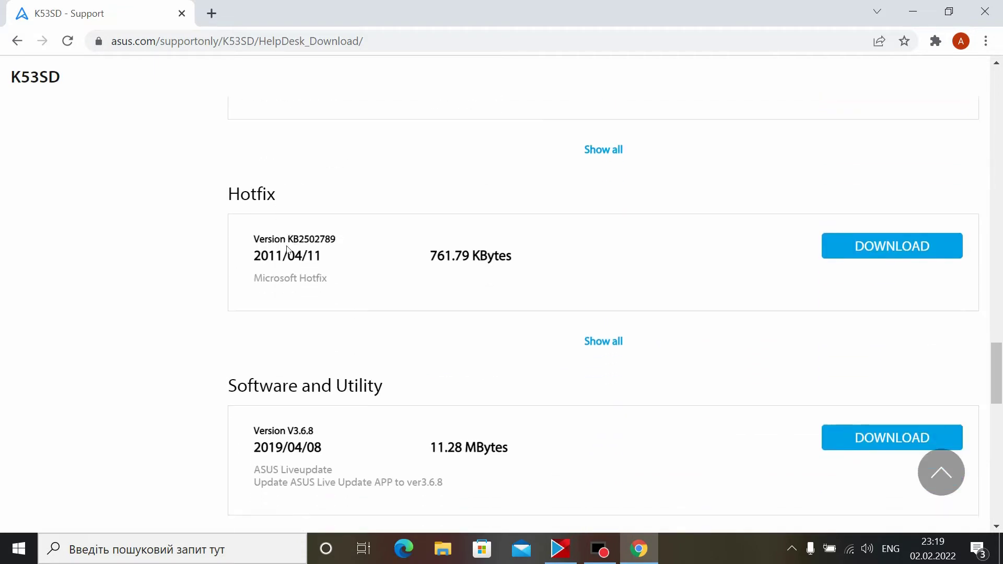
pyautogui.scroll(-9, 289, 250)
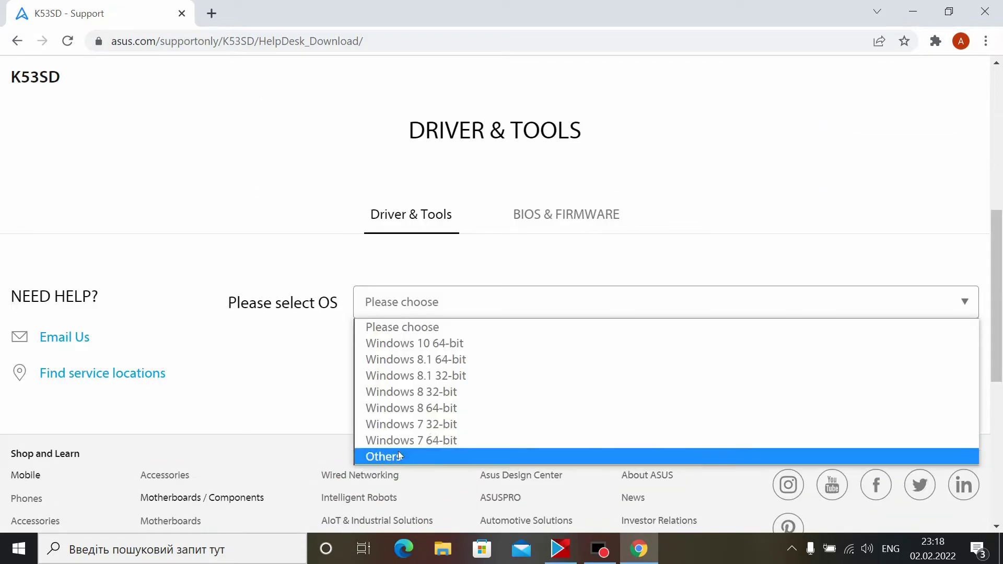
pyautogui.click(435, 344)
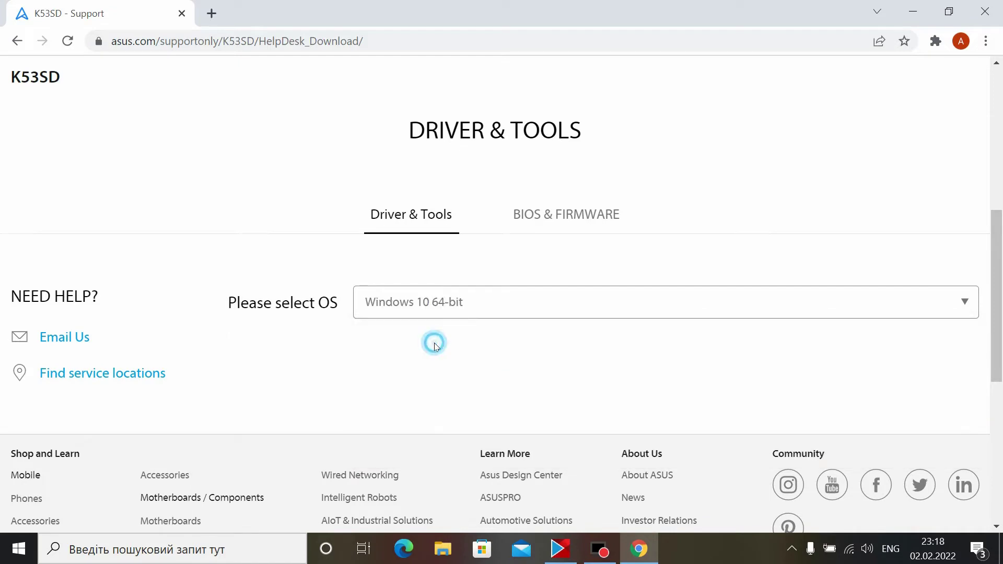
pyautogui.scroll(-3, 433, 342)
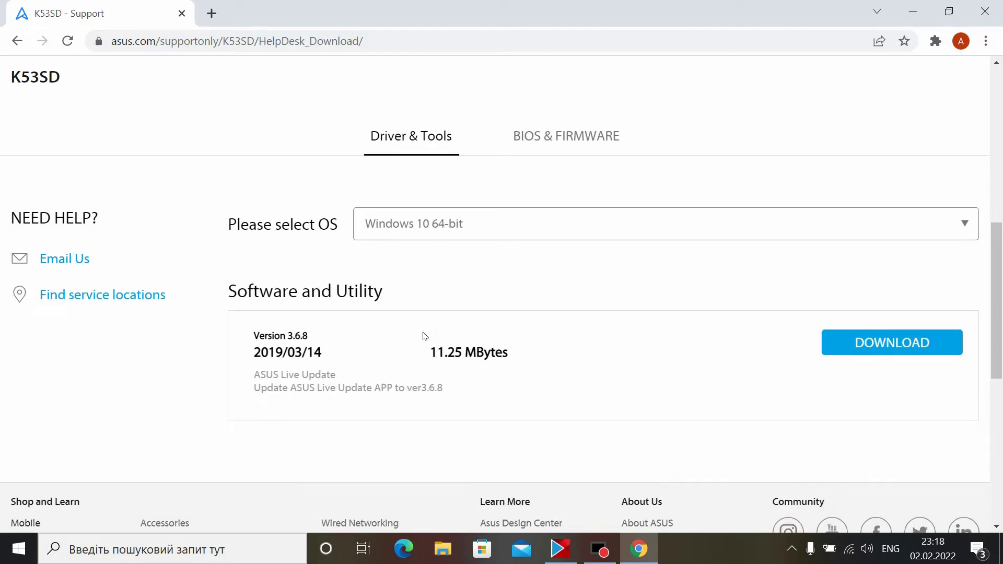
pyautogui.scroll(3, 421, 334)
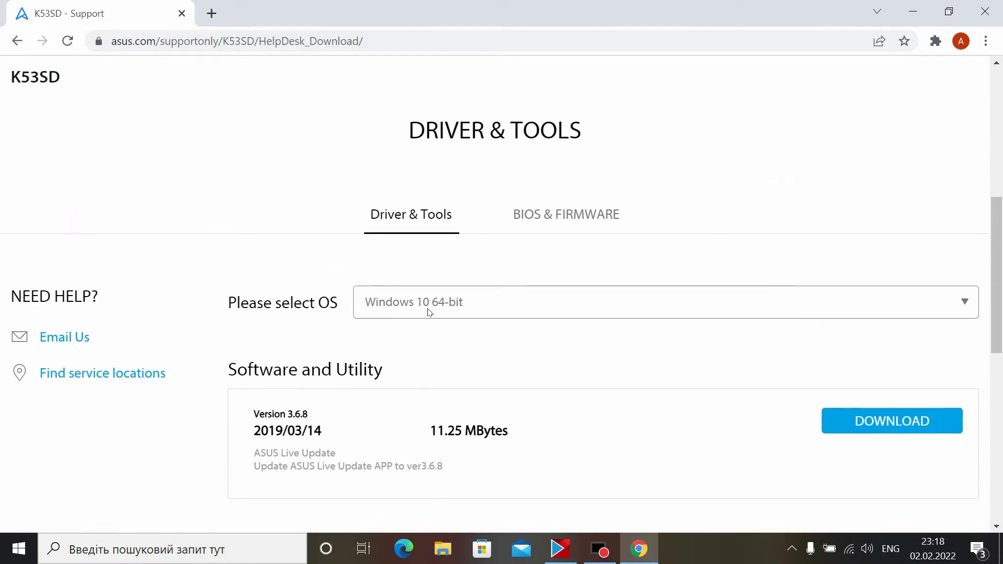
pyautogui.scroll(-1, 420, 318)
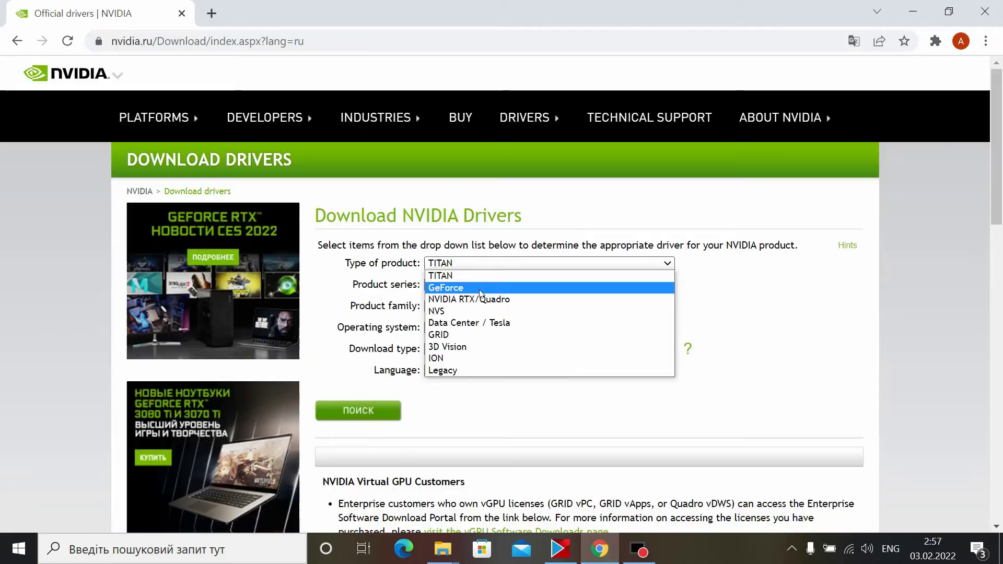
# Set NVIDIA's product type to GeForce and open the GeForce product series list.
pyautogui.click(480, 291)
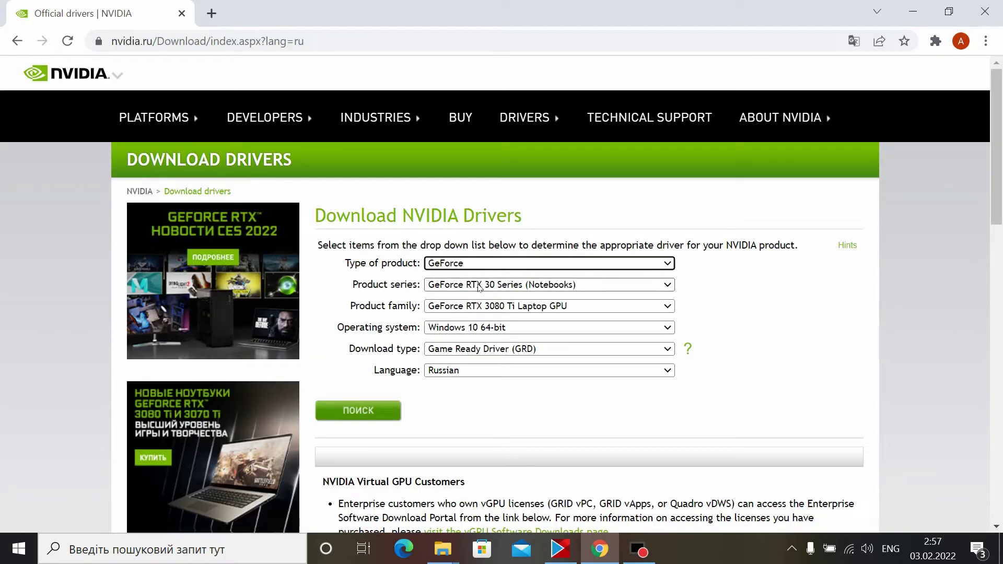
pyautogui.scroll(-2, 481, 286)
pyautogui.scroll(2, 480, 287)
pyautogui.click(487, 286)
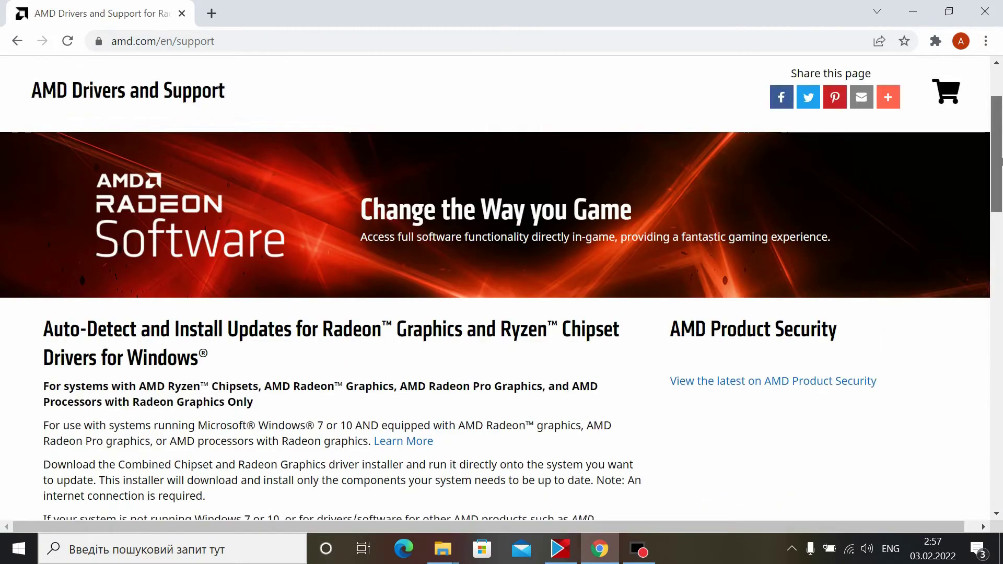
pyautogui.scroll(-4, 1001, 220)
pyautogui.moveTo(1000, 221); pyautogui.dragTo(1000, 264)
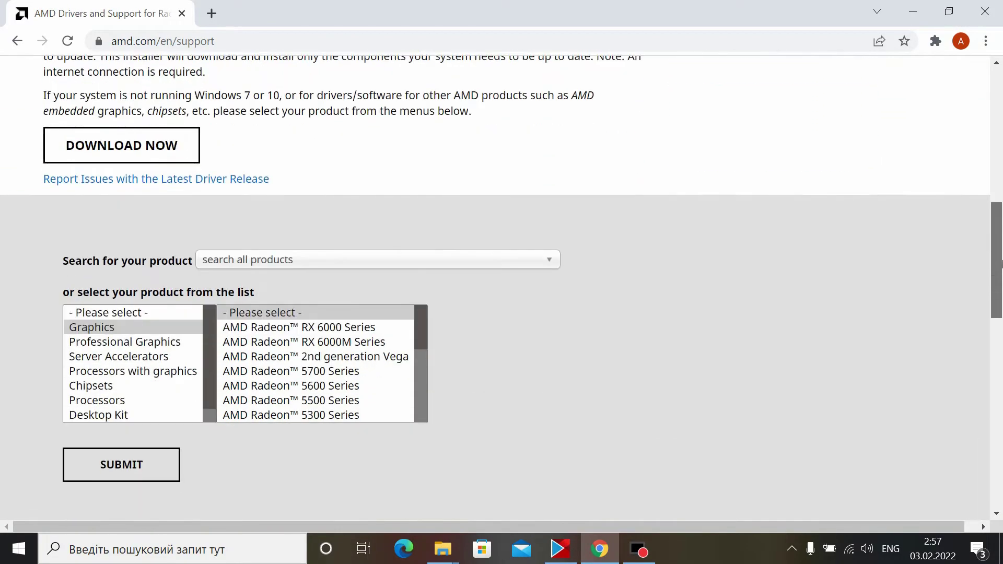
# Pick the AMD Radeon RX 6000M, 5700, 5500 and HD series in AMD's list.
pyautogui.click(256, 343)
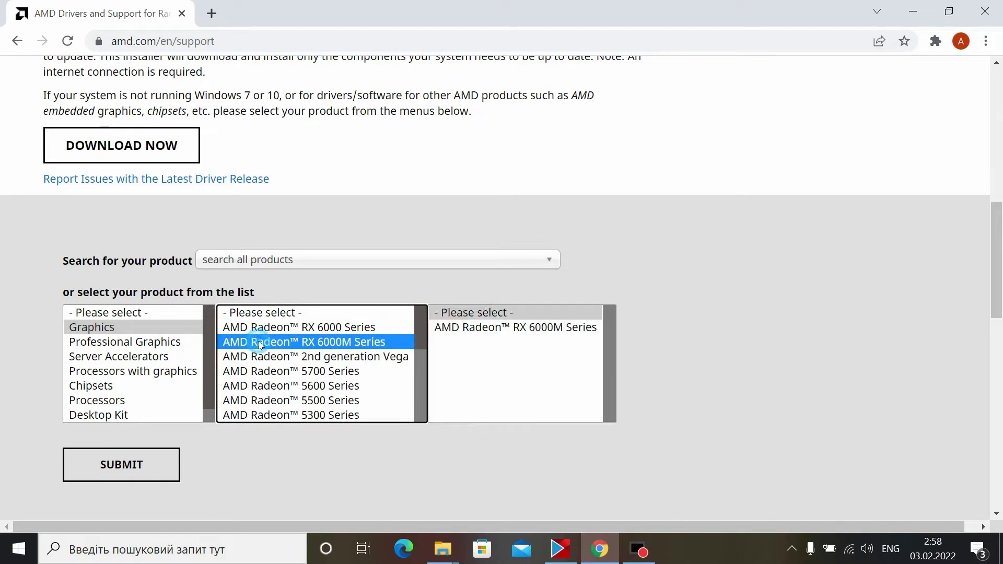
pyautogui.click(277, 372)
pyautogui.click(294, 400)
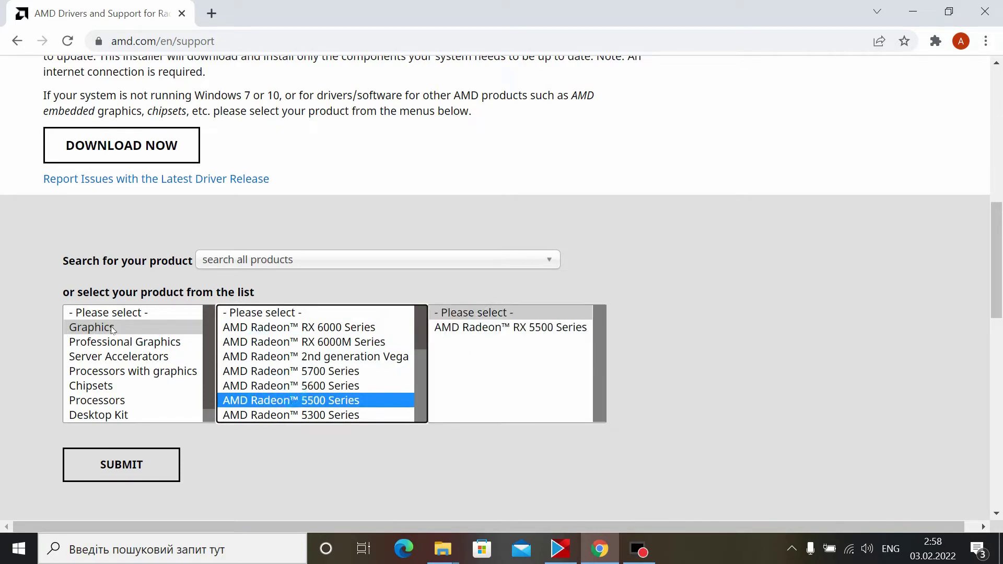
pyautogui.scroll(-3, 245, 350)
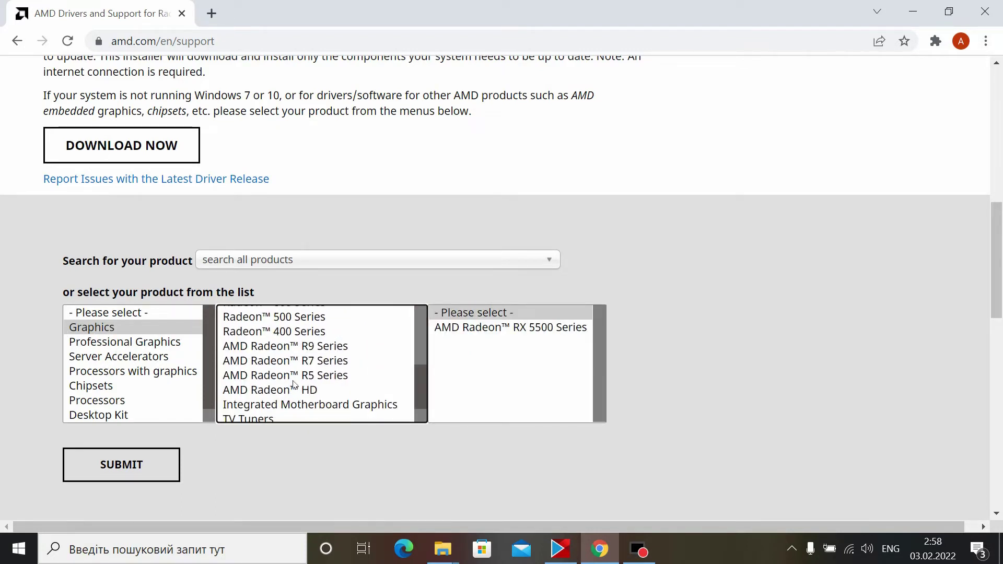
pyautogui.click(295, 393)
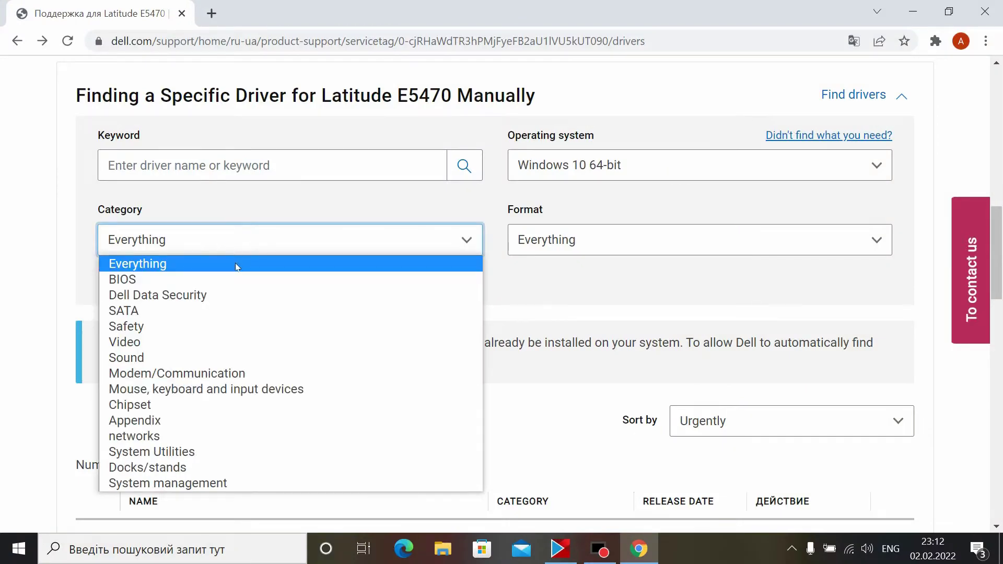
# Filter E5470 drivers to Chipset and download the Intel Management Engine Components Installer.
pyautogui.click(169, 405)
pyautogui.scroll(-4, 268, 301)
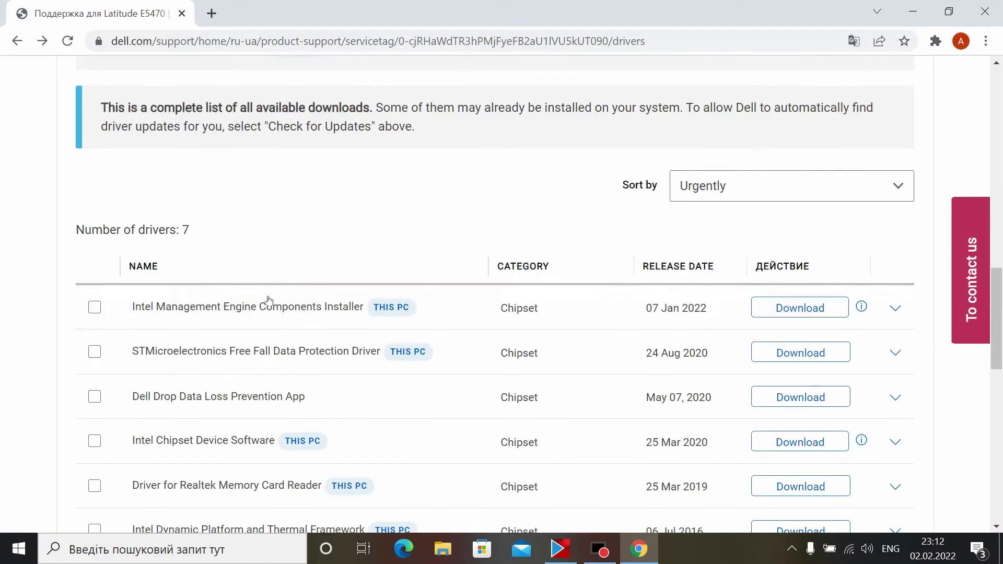
pyautogui.click(807, 308)
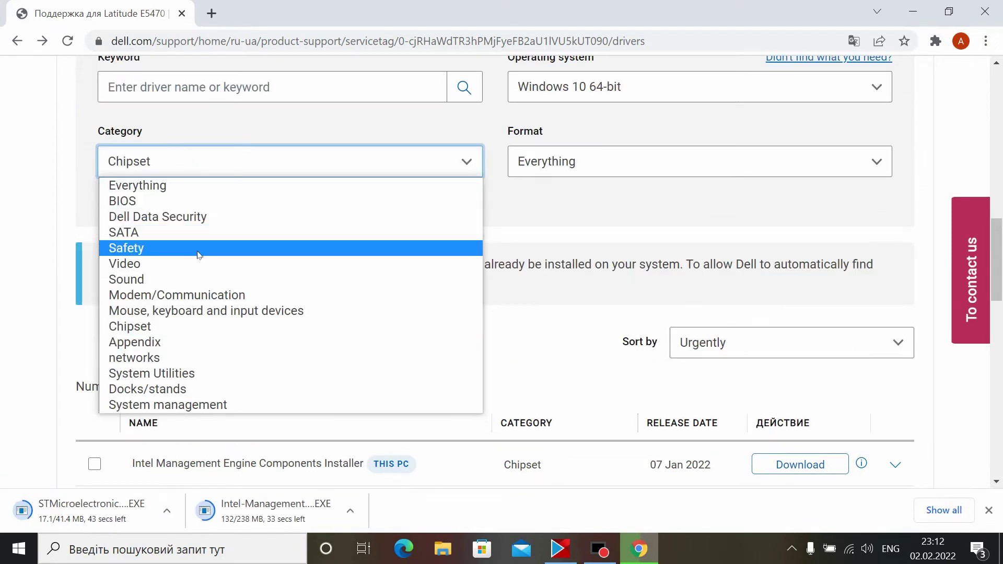
# Filter to Video and tick Intel Graphics Command Center and AMD Radeon R7 M360/M370 drivers.
pyautogui.click(198, 261)
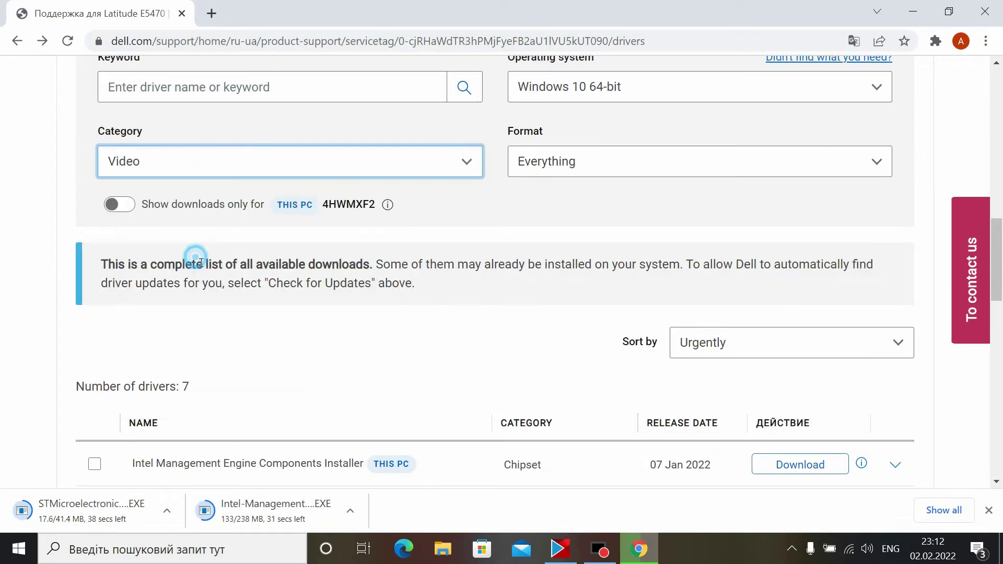
pyautogui.scroll(-4, 95, 283)
pyautogui.click(93, 282)
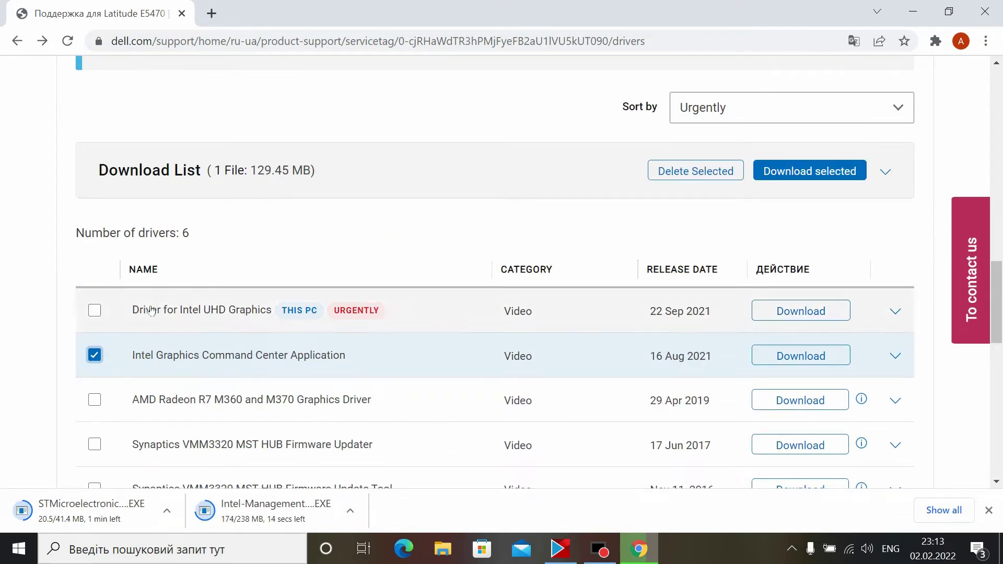
pyautogui.scroll(-2, 78, 314)
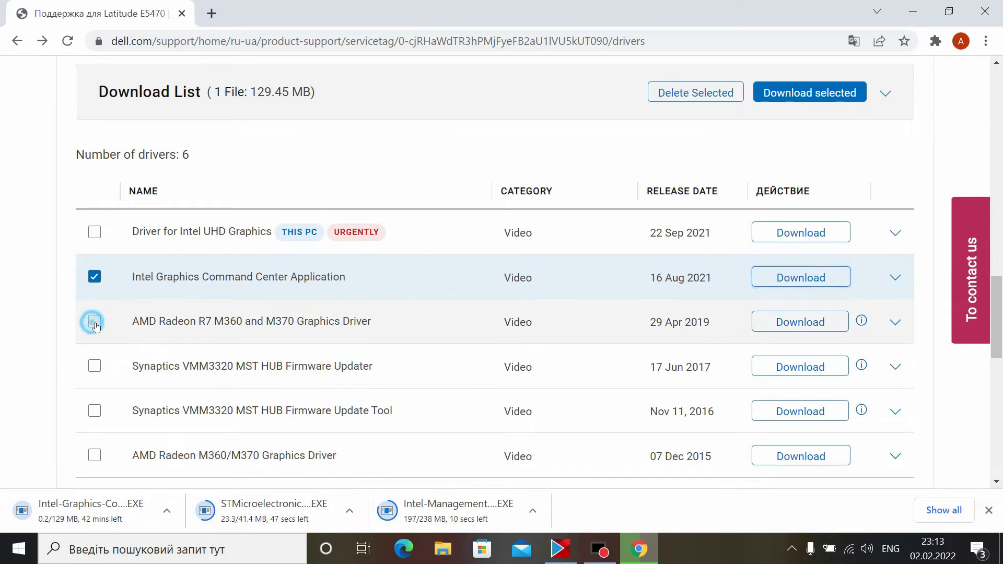
pyautogui.click(95, 322)
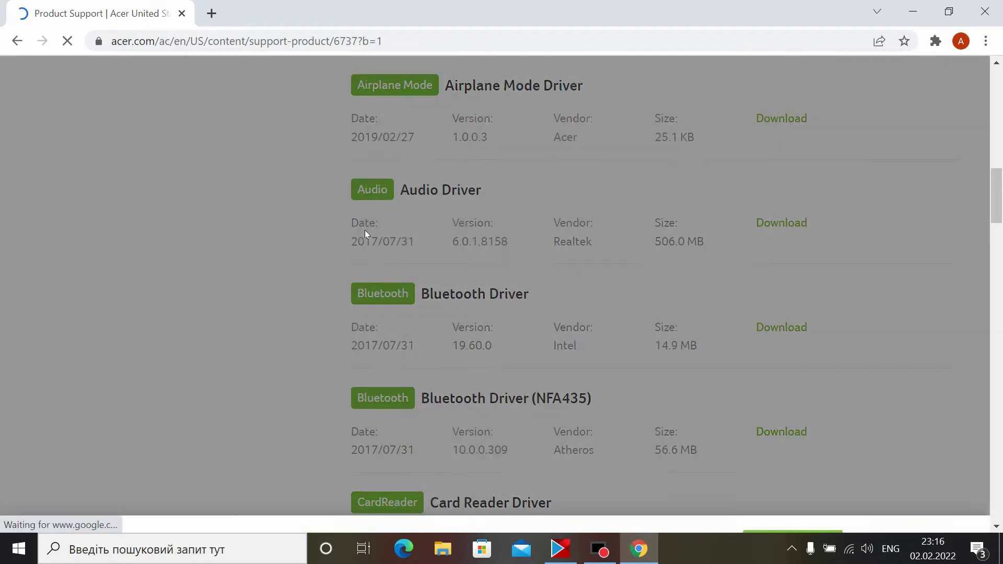
# Accept Acer's cookies and scroll to the Card Reader and Chipset drivers.
pyautogui.scroll(-6, 365, 230)
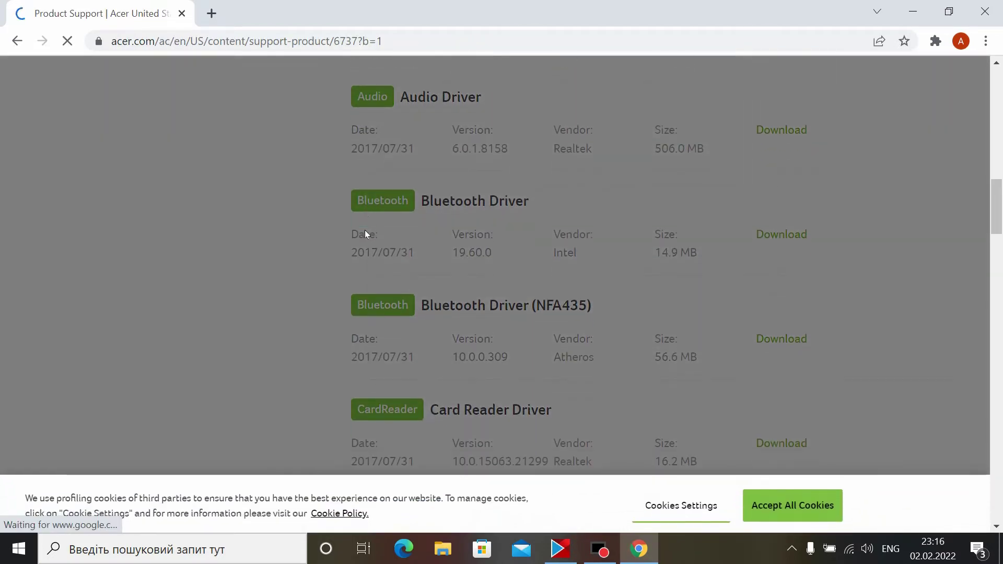
pyautogui.click(789, 500)
pyautogui.scroll(5, 419, 181)
pyautogui.scroll(-6, 419, 180)
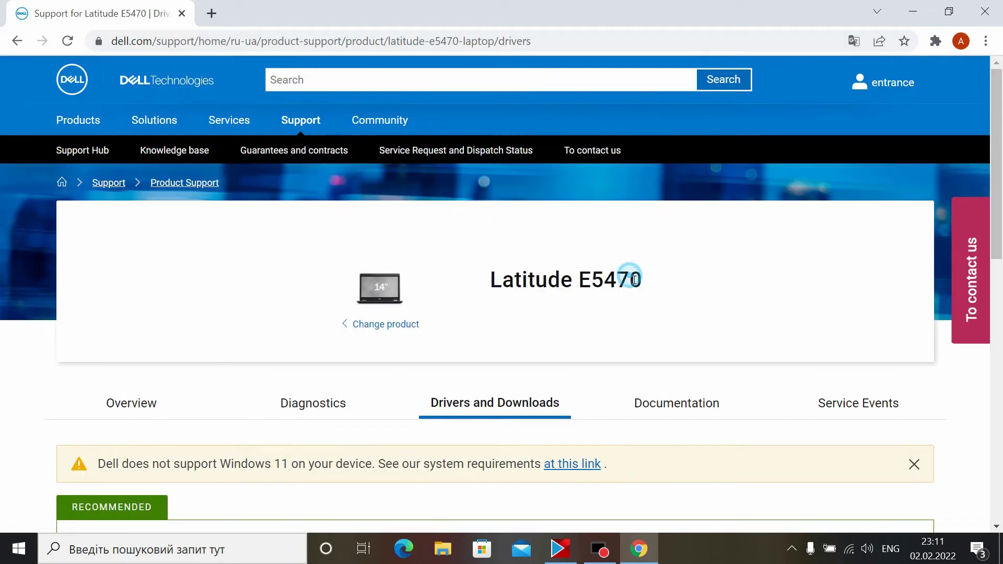
# Scan the Latitude E5470 for updates and review the 6 recommended drivers, including BIOS 1.29.4.
pyautogui.scroll(-5, 629, 278)
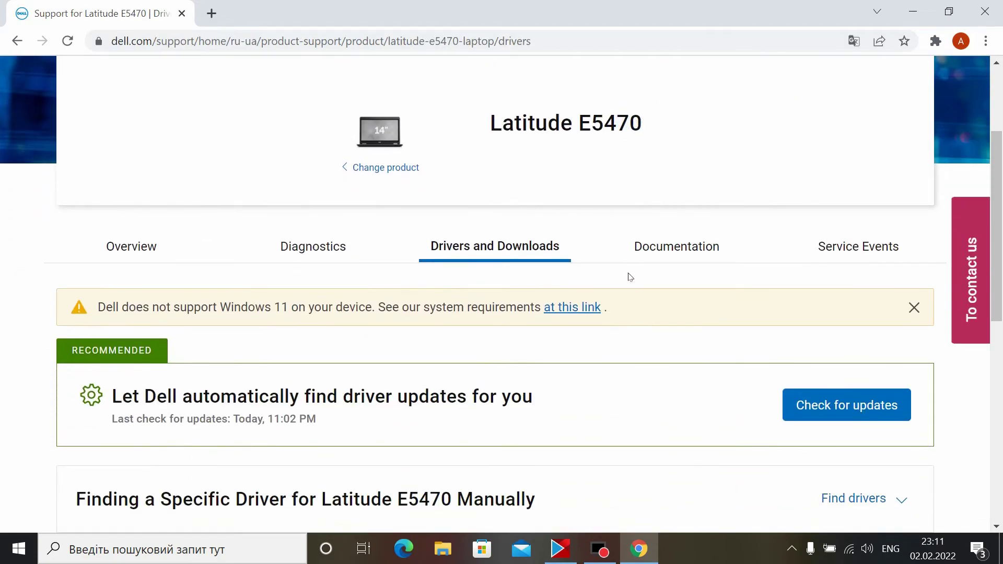
pyautogui.click(814, 250)
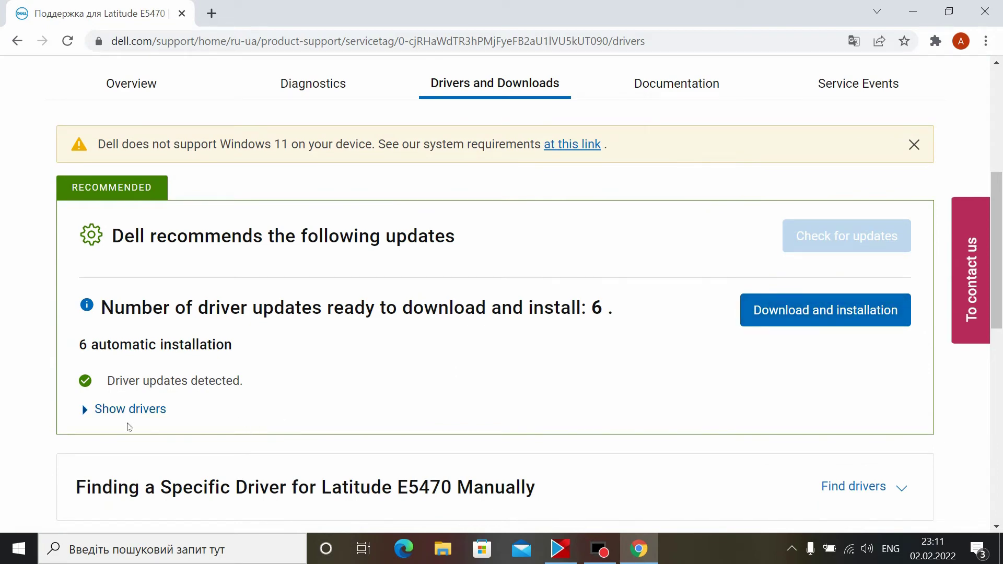
pyautogui.click(117, 409)
pyautogui.scroll(-1, 154, 329)
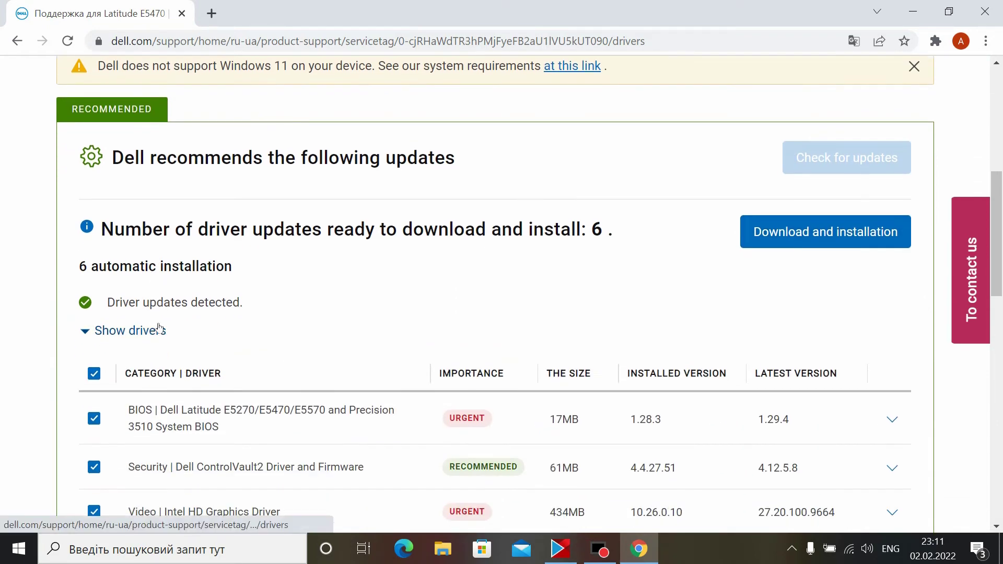
pyautogui.scroll(-1, 157, 335)
pyautogui.scroll(-4, 906, 309)
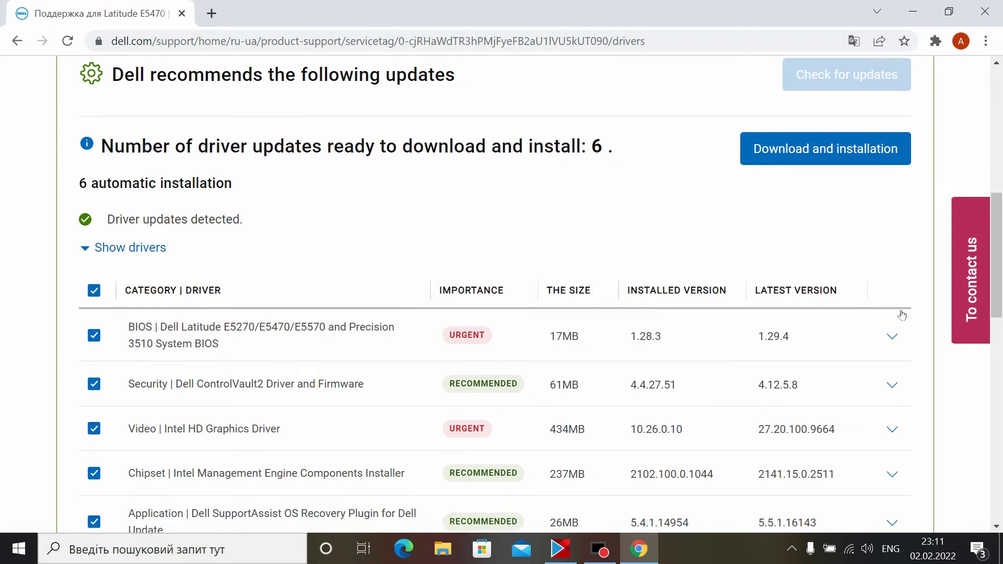
pyautogui.scroll(2, 900, 314)
pyautogui.scroll(8, 899, 313)
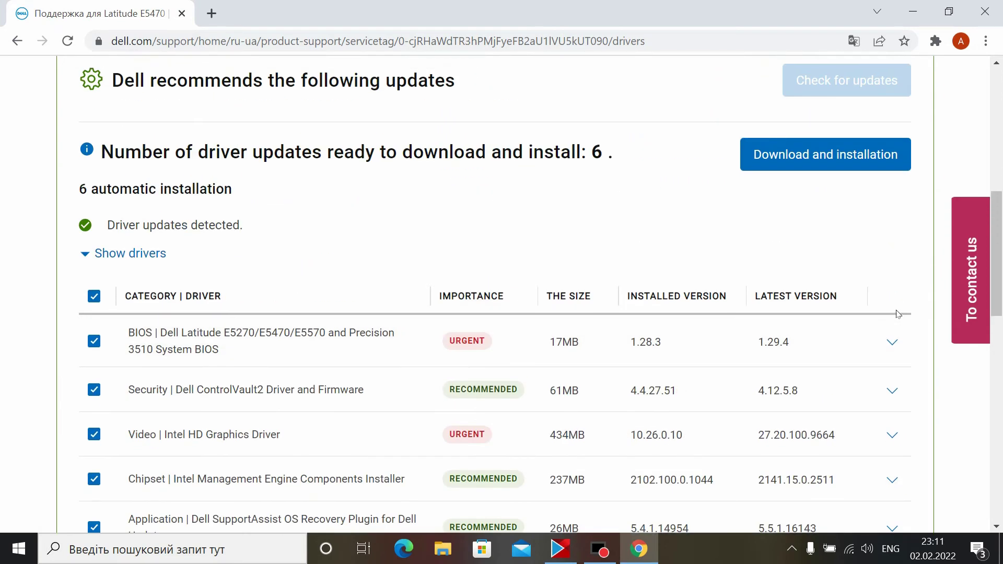